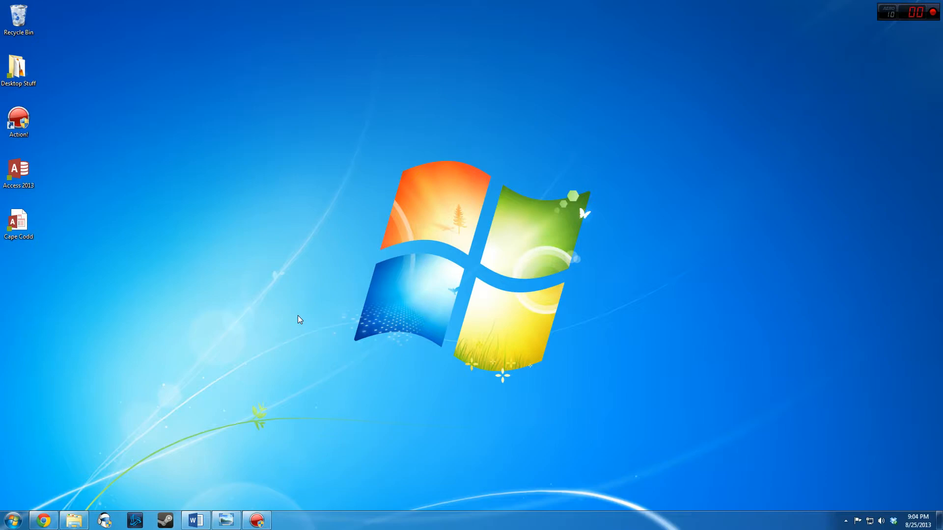
Open the Cape Codd database from the desktop, maximize its window and enable the disabled content.
{"action": "double_click", "coordinate": [33, 222]}
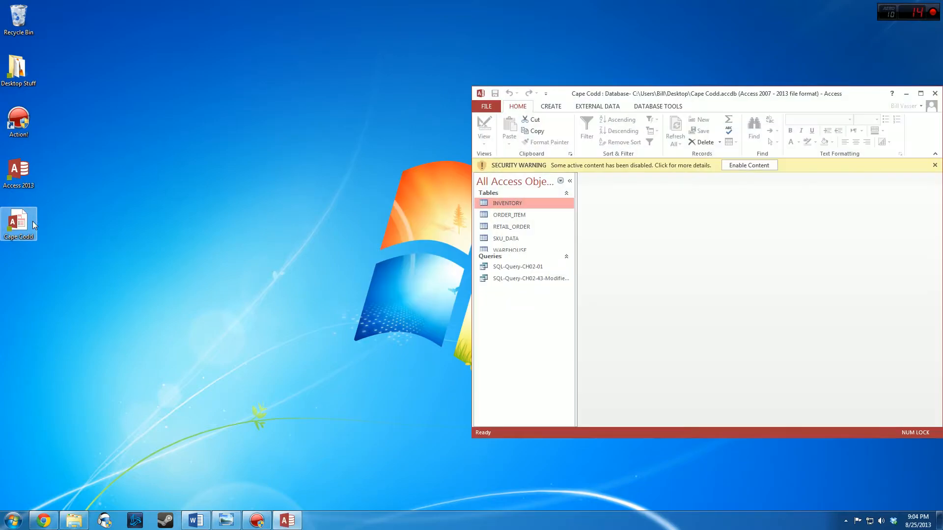
{"action": "double_click", "coordinate": [660, 96]}
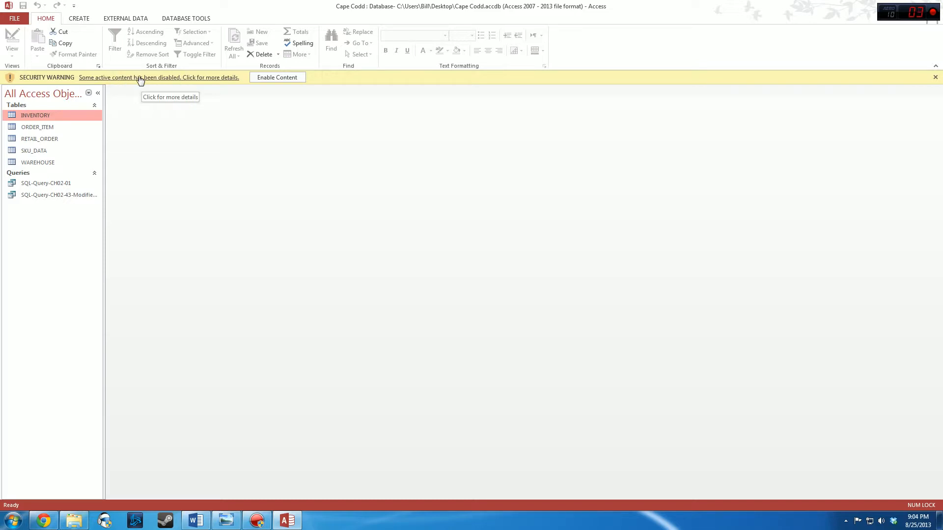
{"action": "left_click", "coordinate": [286, 80]}
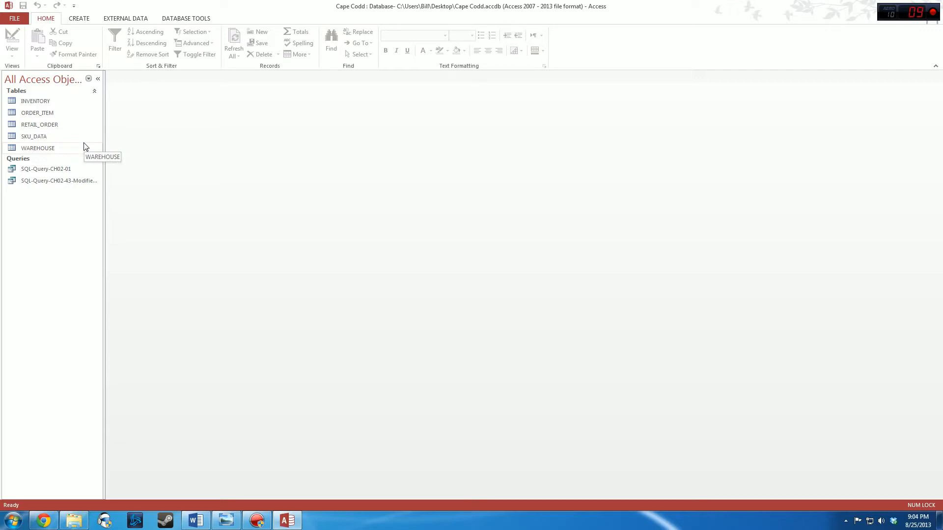
Look at the records in the INVENTORY table and close the table.
{"action": "double_click", "coordinate": [52, 103]}
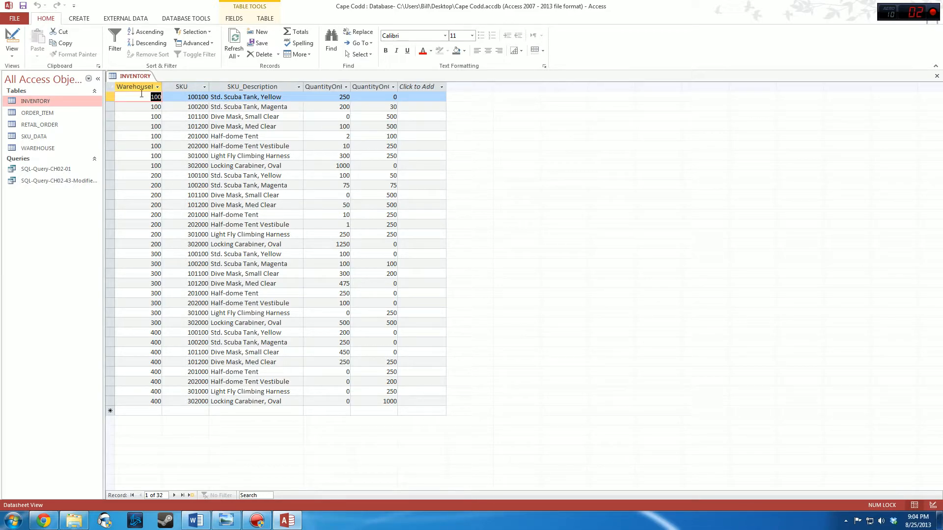
{"action": "right_click", "coordinate": [136, 75]}
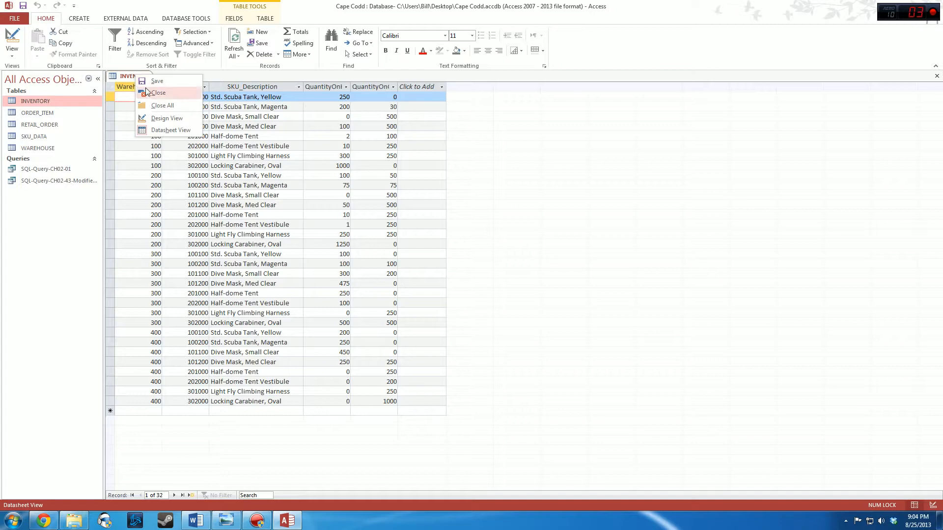
{"action": "left_click", "coordinate": [150, 96]}
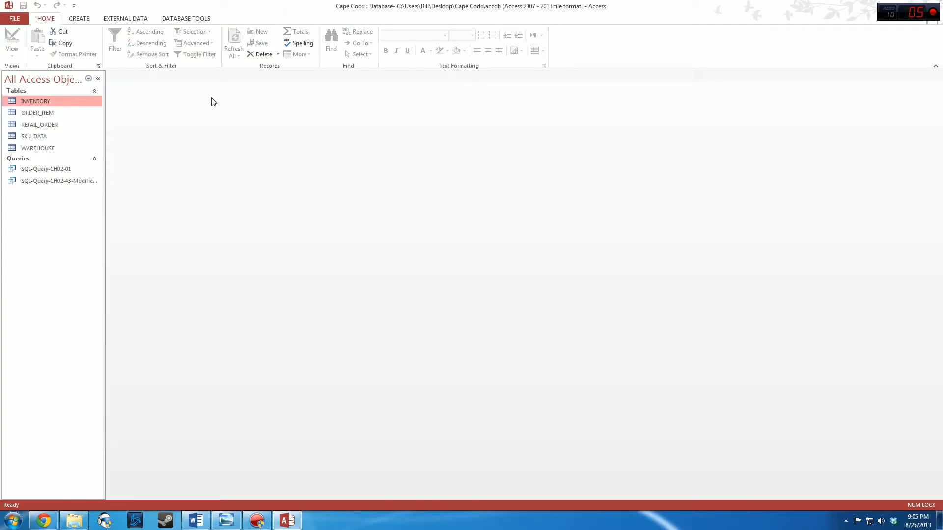
Dock the database window to half the screen and show the Word document with the SQL statements beside it, with its text deselected.
{"action": "left_click_drag", "start_coordinate": [334, 6], "coordinate": [942, 84]}
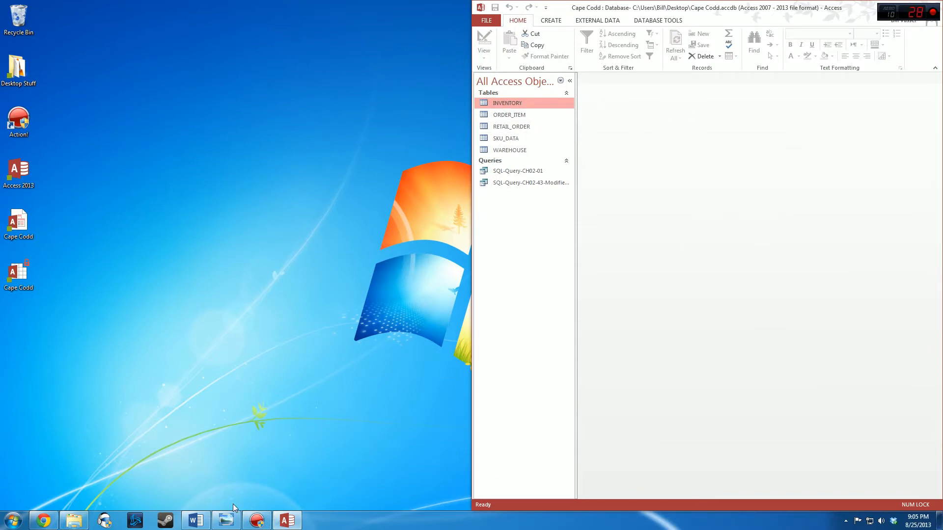
{"action": "left_click", "coordinate": [198, 511]}
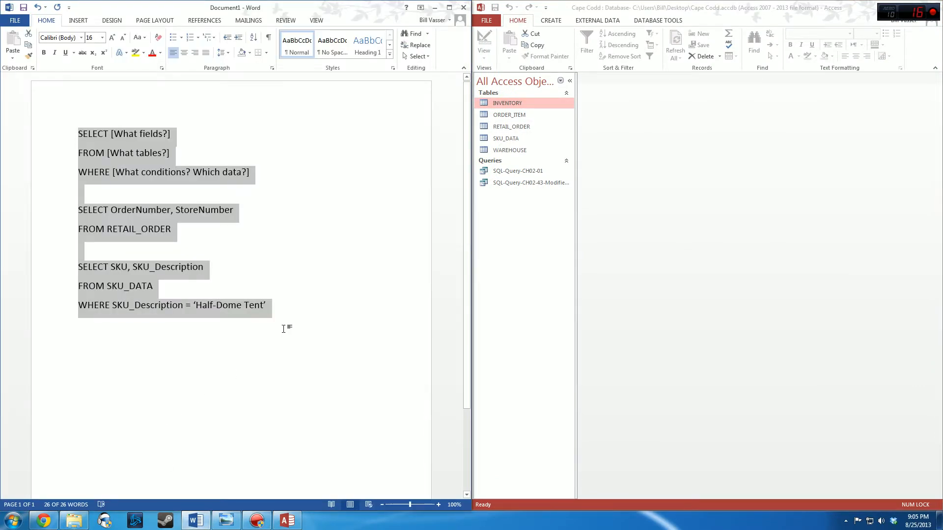
{"action": "left_click", "coordinate": [304, 301]}
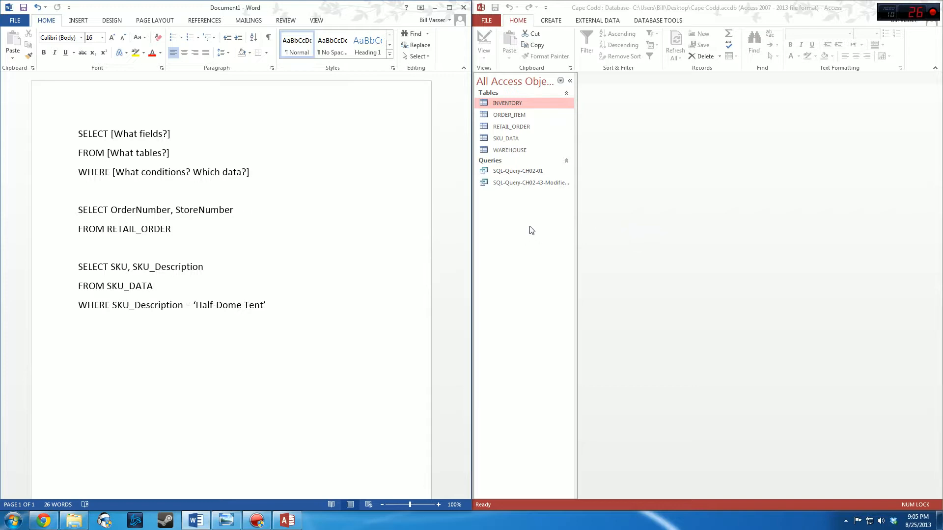
Open the RETAIL_ORDER table in Access and create a blank query in SQL view without adding any tables.
{"action": "left_click", "coordinate": [559, 26]}
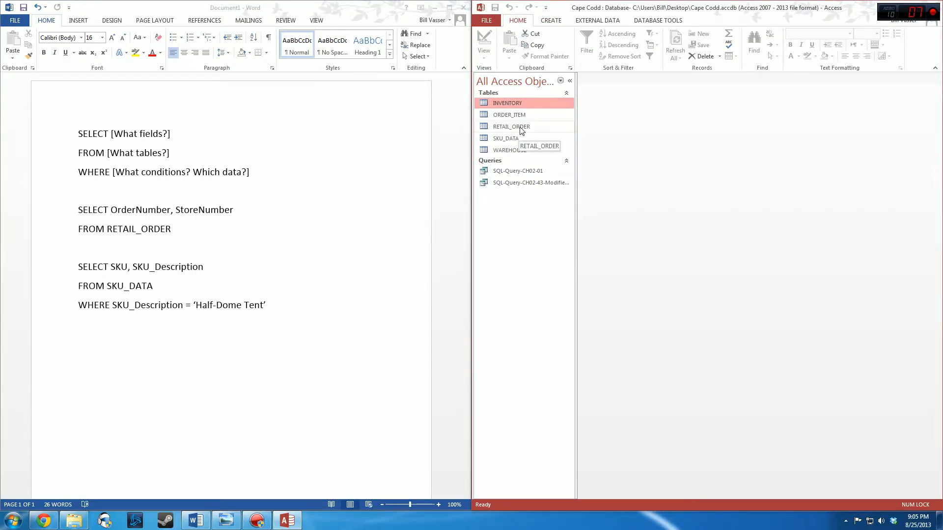
{"action": "double_click", "coordinate": [556, 129]}
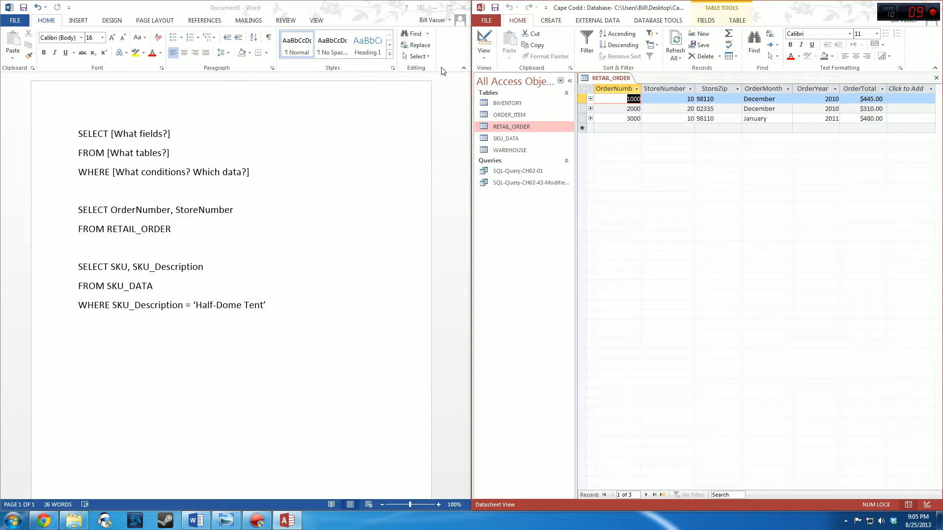
{"action": "left_click", "coordinate": [552, 22]}
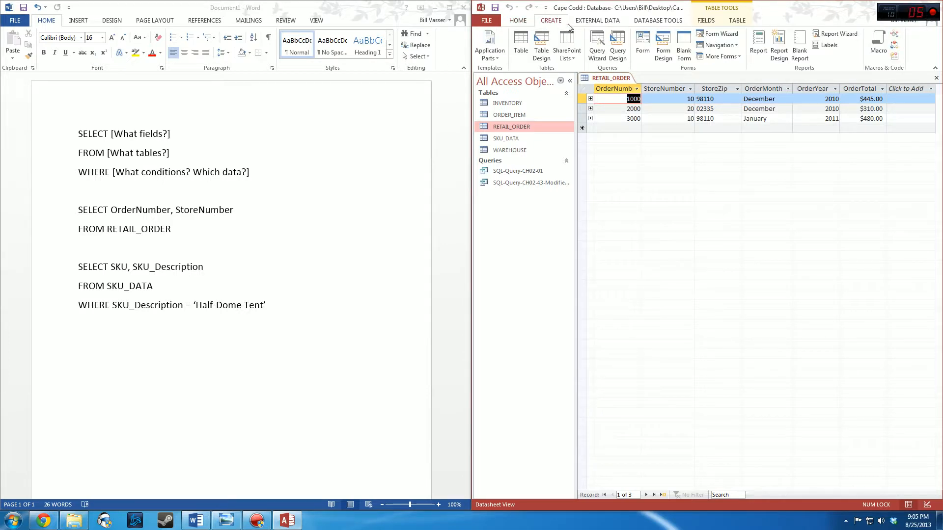
{"action": "left_click", "coordinate": [622, 63]}
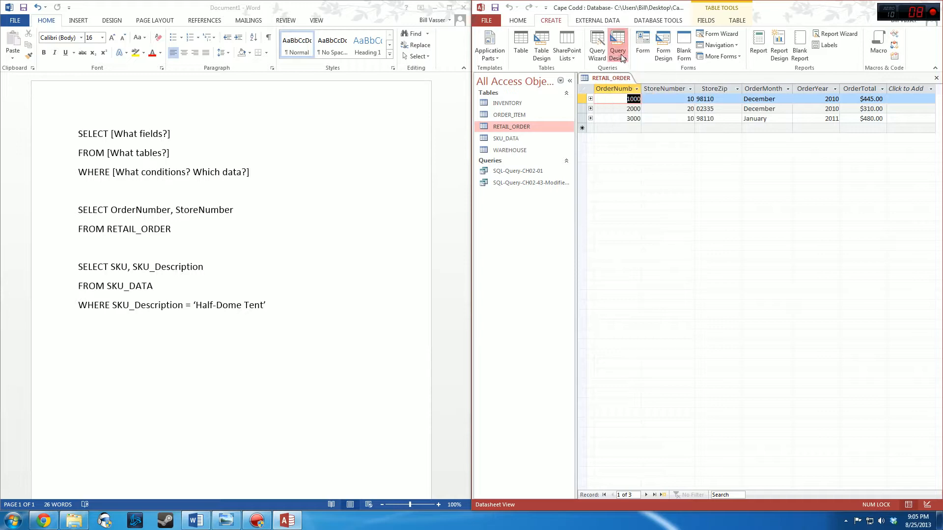
{"action": "left_click", "coordinate": [765, 498]}
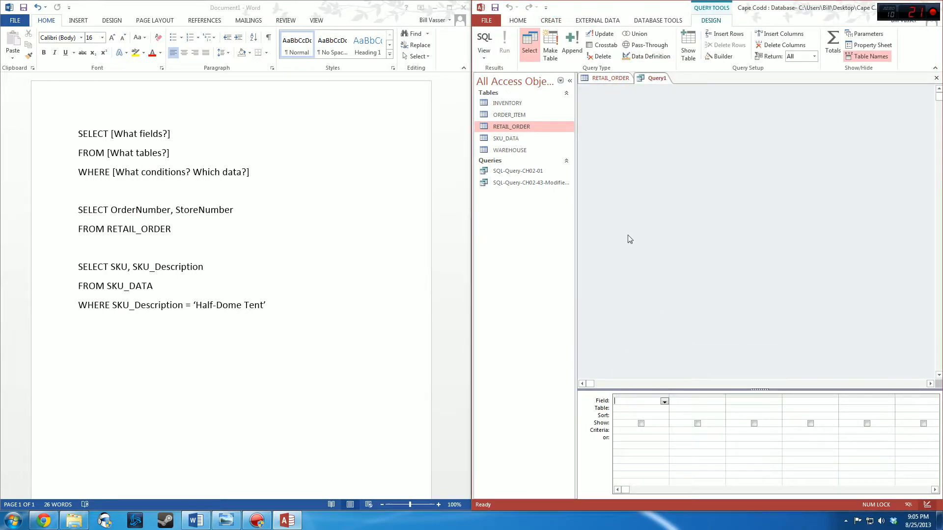
{"action": "right_click", "coordinate": [661, 79]}
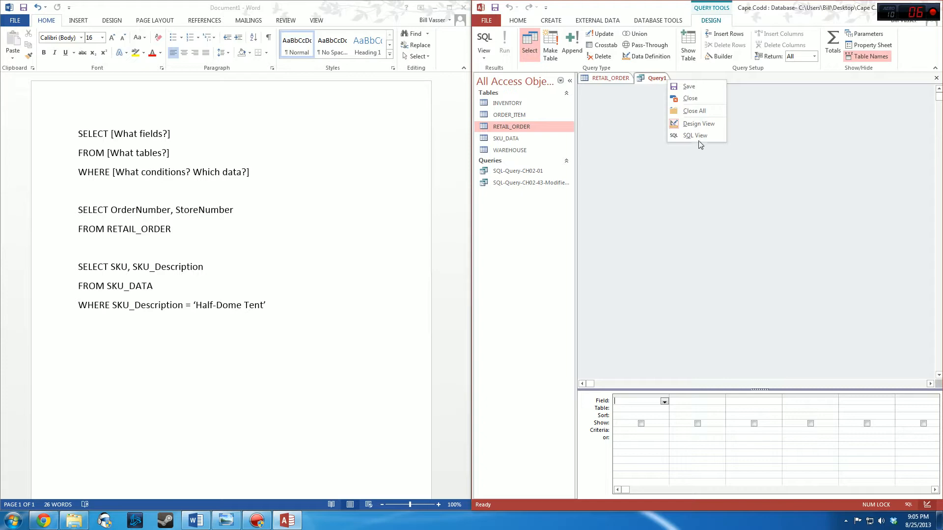
{"action": "left_click", "coordinate": [702, 142]}
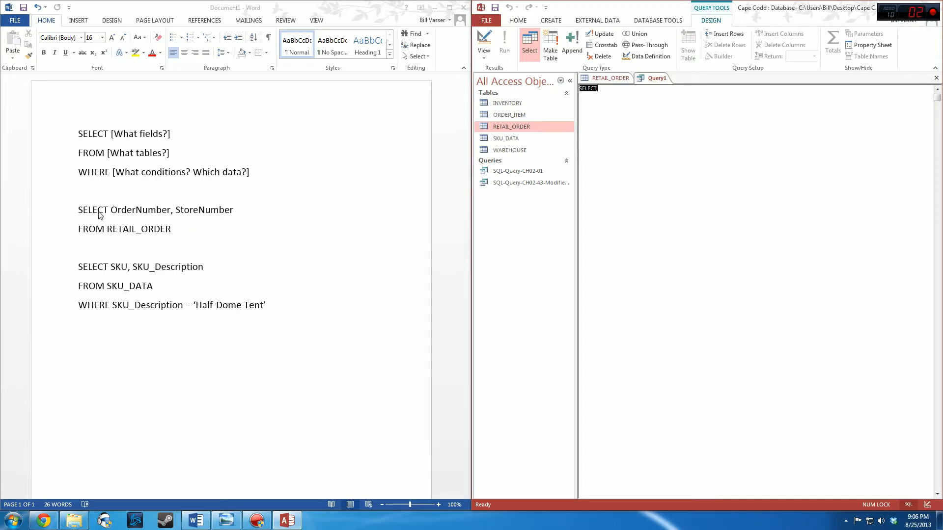
Copy the statement "SELECT OrderNumber, StoreNumber FROM RETAIL_ORDER" from the Word document and paste it over the query's default SQL text.
{"action": "left_click_drag", "start_coordinate": [81, 212], "coordinate": [150, 218]}
{"action": "left_click_drag", "start_coordinate": [82, 212], "coordinate": [171, 229]}
{"action": "key", "text": "ctrl+c"}
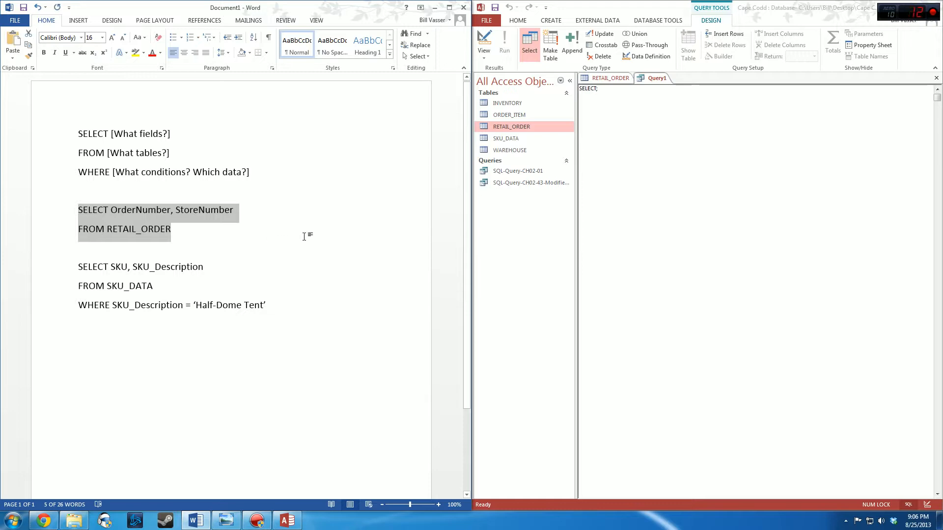
{"action": "left_click", "coordinate": [644, 108]}
{"action": "left_click_drag", "start_coordinate": [638, 96], "coordinate": [495, 82]}
{"action": "key", "text": "ctrl+v"}
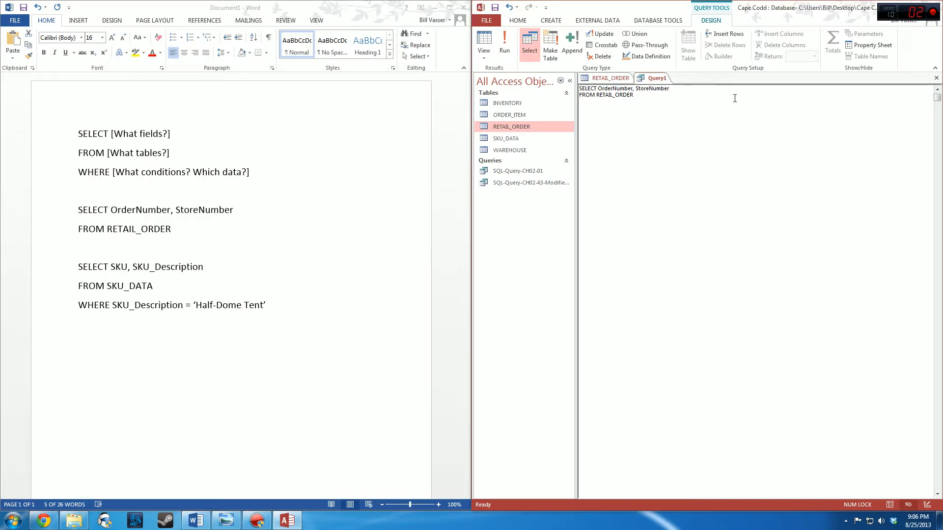
Run the RETAIL_ORDER query and compare its result columns with those of the full RETAIL_ORDER table.
{"action": "left_click_drag", "start_coordinate": [598, 88], "coordinate": [671, 90]}
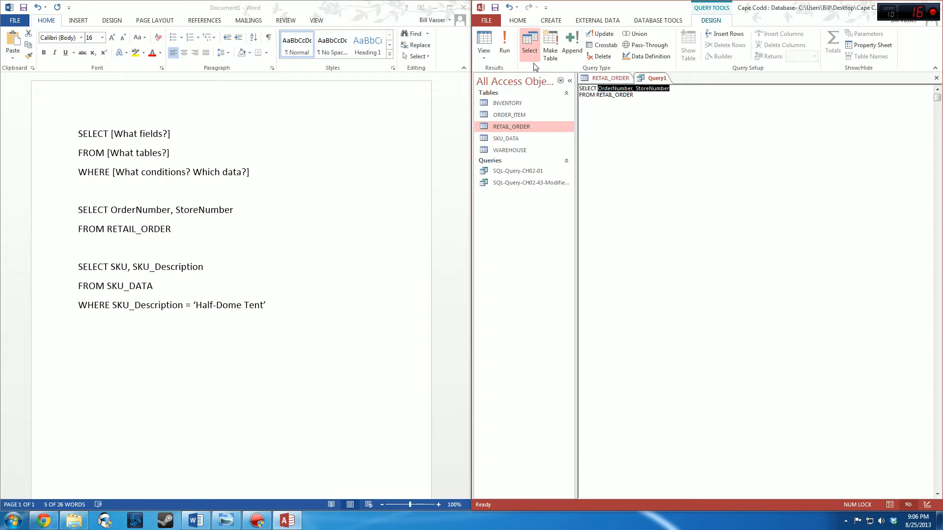
{"action": "left_click", "coordinate": [504, 51]}
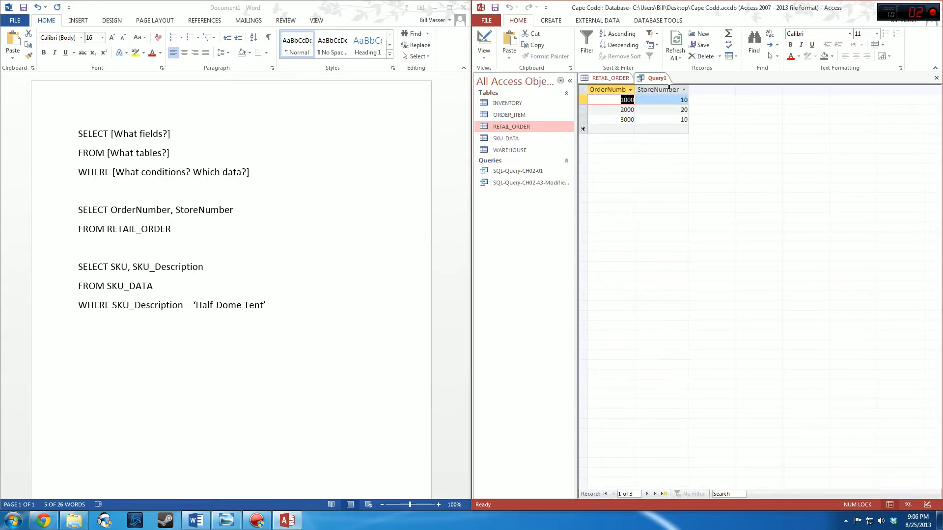
{"action": "left_click", "coordinate": [670, 119]}
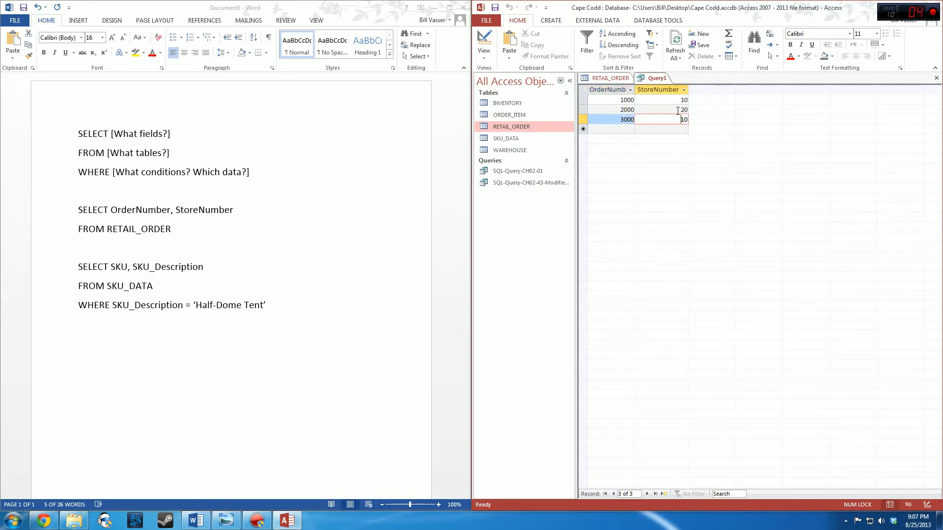
{"action": "left_click", "coordinate": [679, 109]}
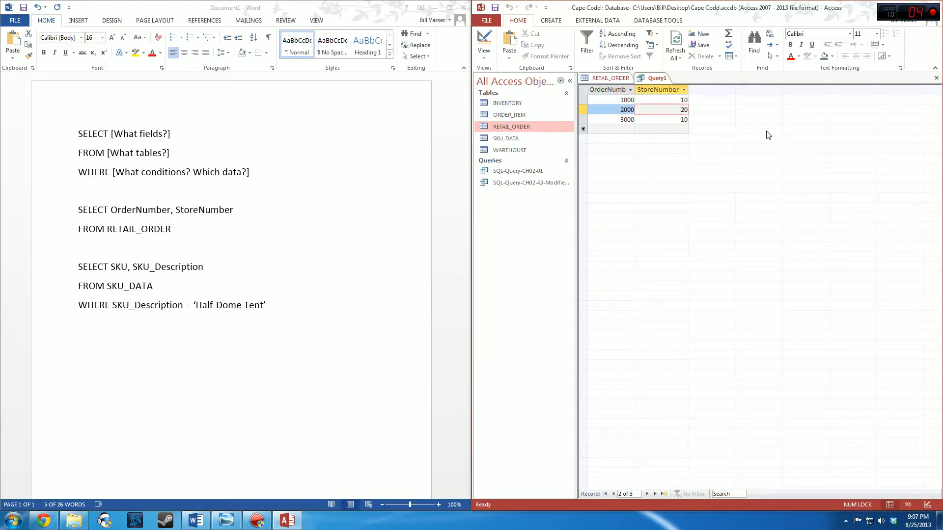
{"action": "left_click", "coordinate": [611, 78]}
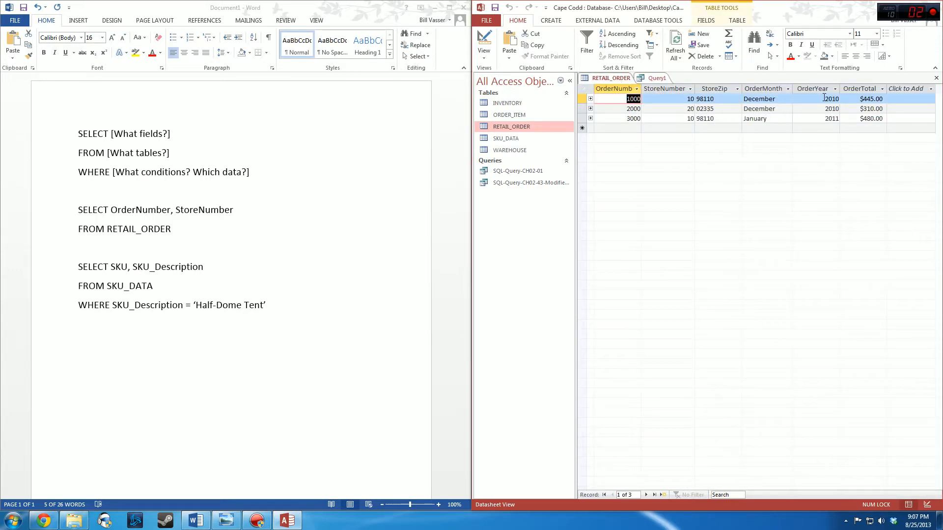
{"action": "left_click", "coordinate": [651, 78]}
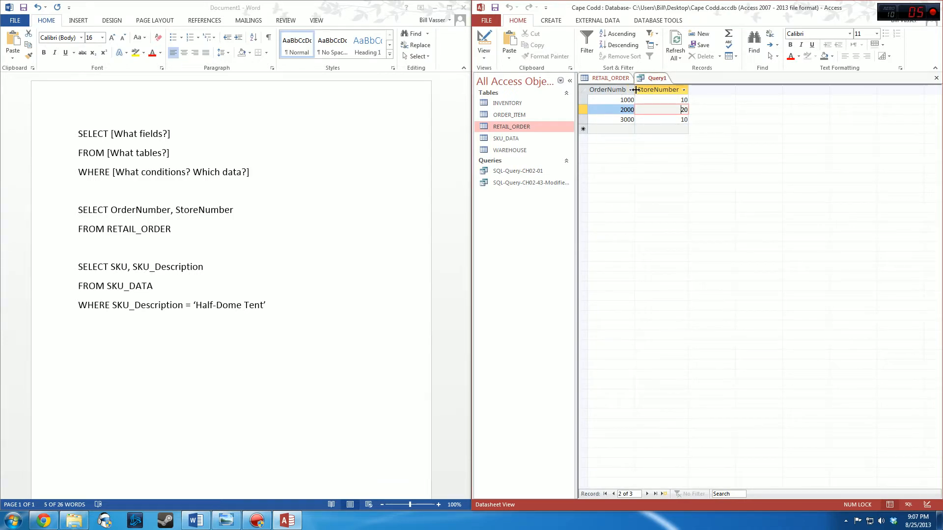
Fit the OrderNumber column to its full heading, return to the SQL statement to review the selected fields and rerun the query.
{"action": "double_click", "coordinate": [636, 93]}
{"action": "right_click", "coordinate": [663, 79]}
{"action": "left_click", "coordinate": [712, 130]}
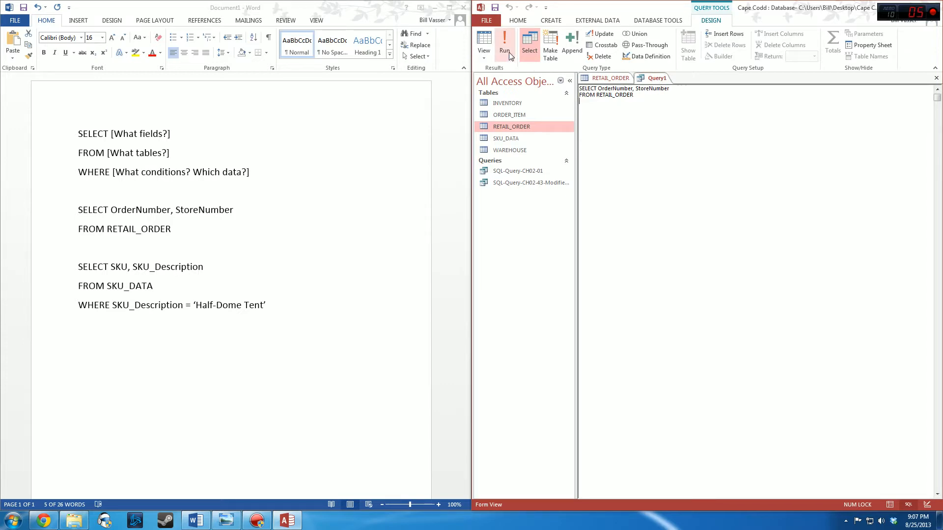
{"action": "left_click_drag", "start_coordinate": [597, 88], "coordinate": [684, 88]}
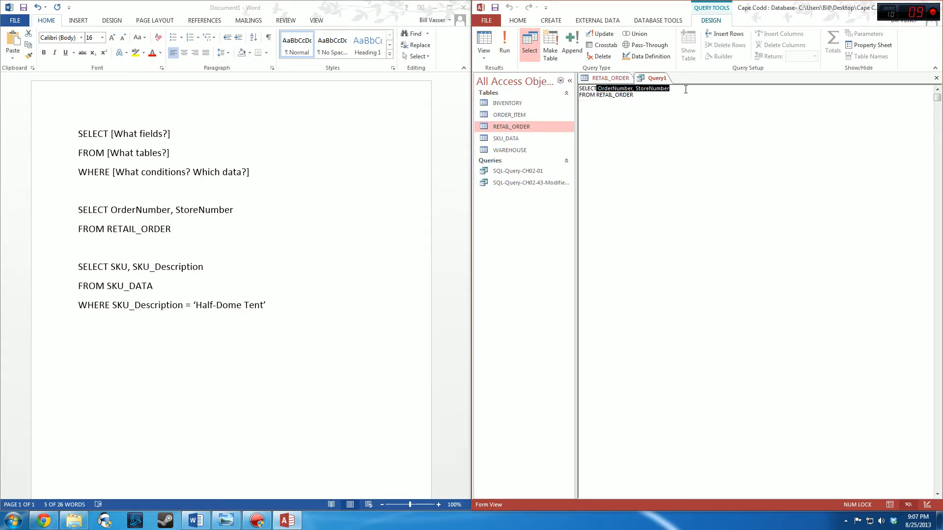
{"action": "left_click", "coordinate": [504, 49]}
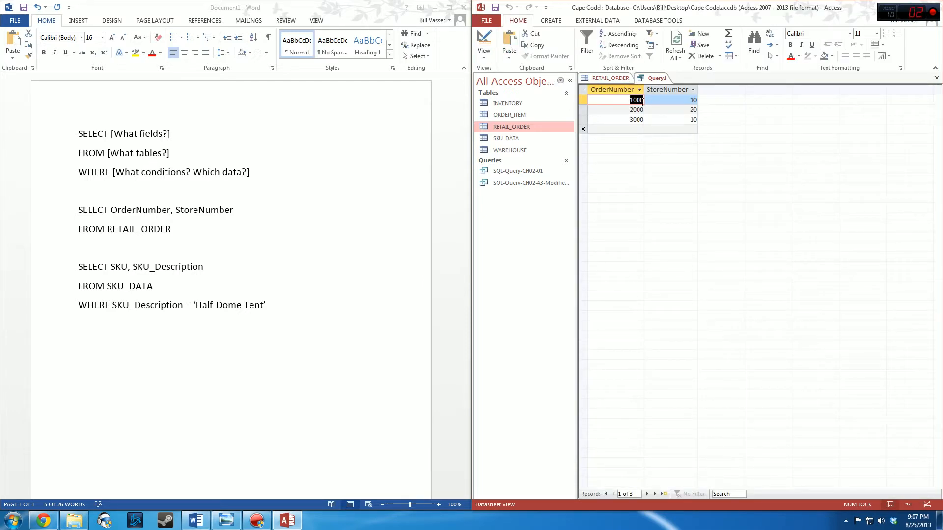
Reorder the fields in the query's SQL so StoreNumber comes before OrderNumber, and run it.
{"action": "right_click", "coordinate": [655, 79]}
{"action": "left_click", "coordinate": [680, 136]}
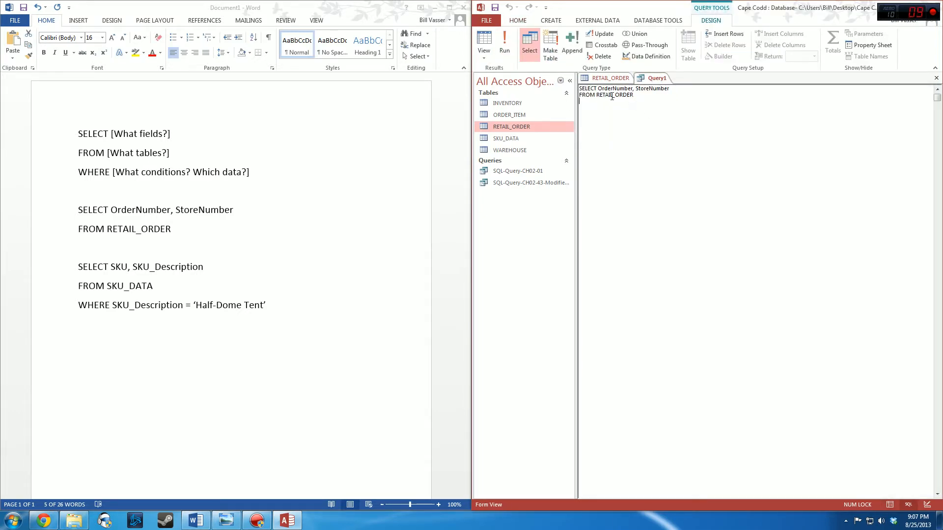
{"action": "left_click_drag", "start_coordinate": [598, 89], "coordinate": [639, 87]}
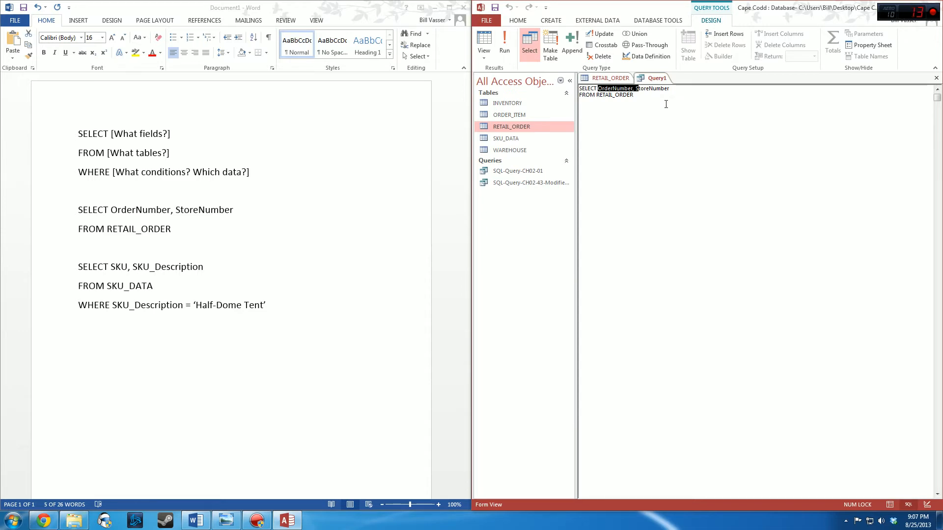
{"action": "key", "text": "Delete"}
{"action": "key", "text": "End"}
{"action": "type", "text": ", OrderNumber"}
{"action": "left_click", "coordinate": [506, 40]}
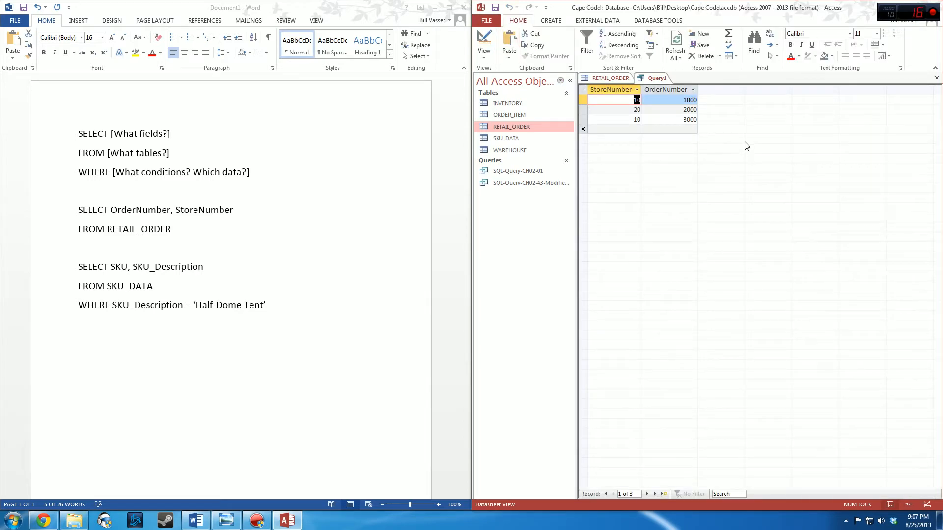
Close the query without saving it and close the RETAIL_ORDER table.
{"action": "right_click", "coordinate": [658, 77]}
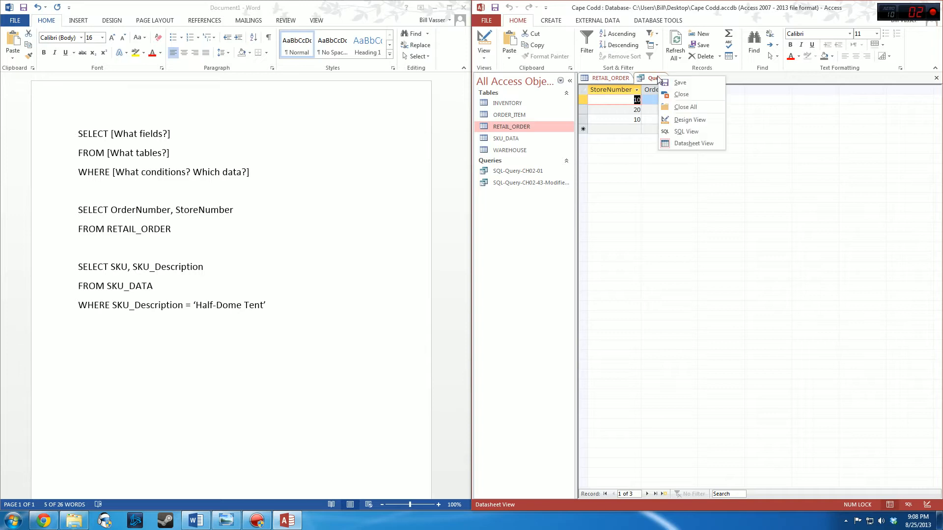
{"action": "left_click", "coordinate": [681, 94]}
{"action": "left_click", "coordinate": [479, 289]}
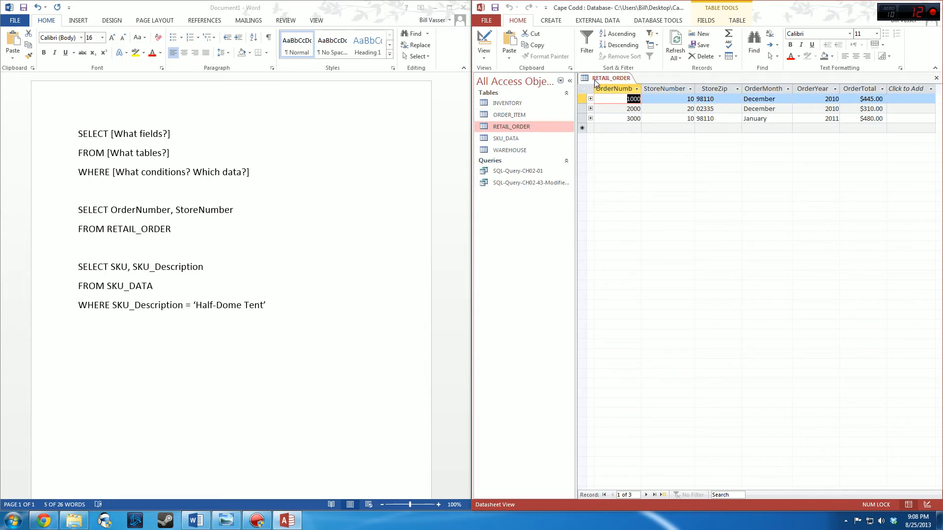
{"action": "right_click", "coordinate": [596, 80]}
{"action": "left_click", "coordinate": [614, 99]}
Open the SKU_DATA table to view its fields and records.
{"action": "double_click", "coordinate": [507, 139]}
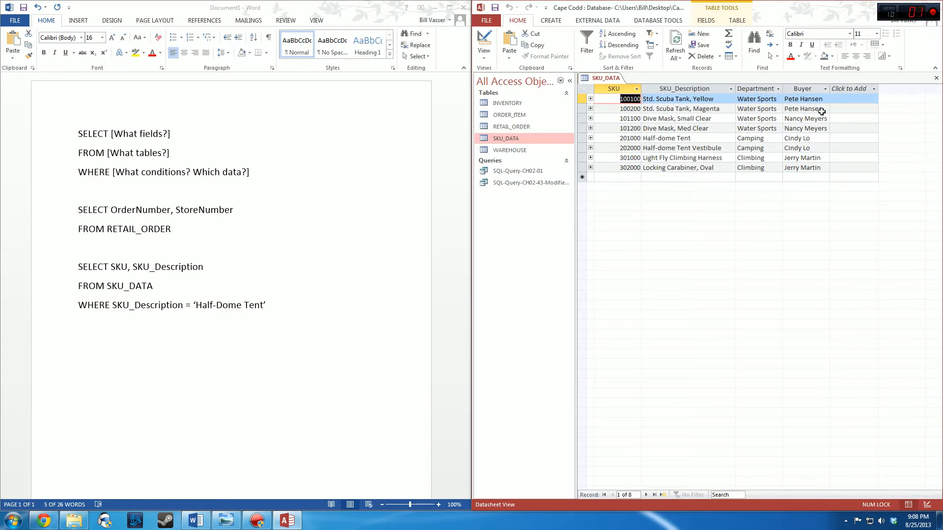
{"action": "right_click", "coordinate": [600, 78]}
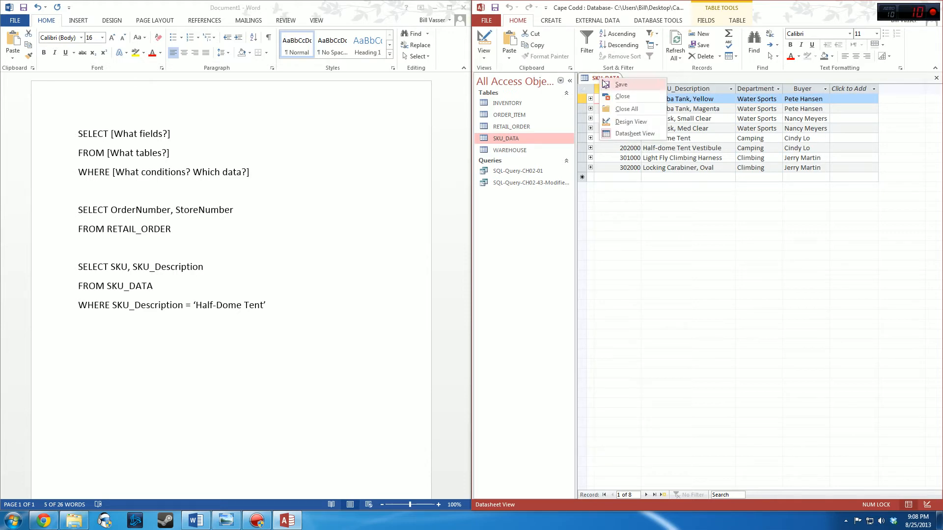
{"action": "left_click", "coordinate": [694, 80]}
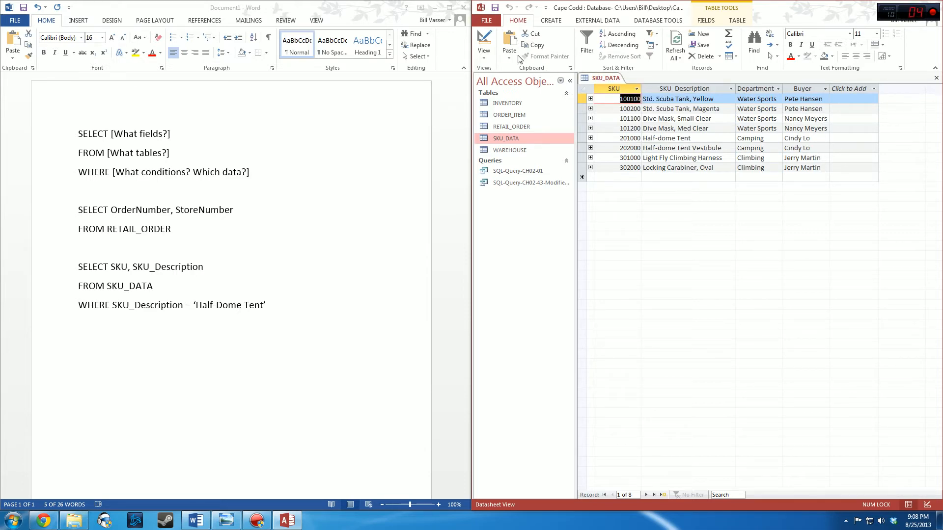
Create a new query in design without adding any tables and switch it to SQL view.
{"action": "left_click", "coordinate": [552, 21]}
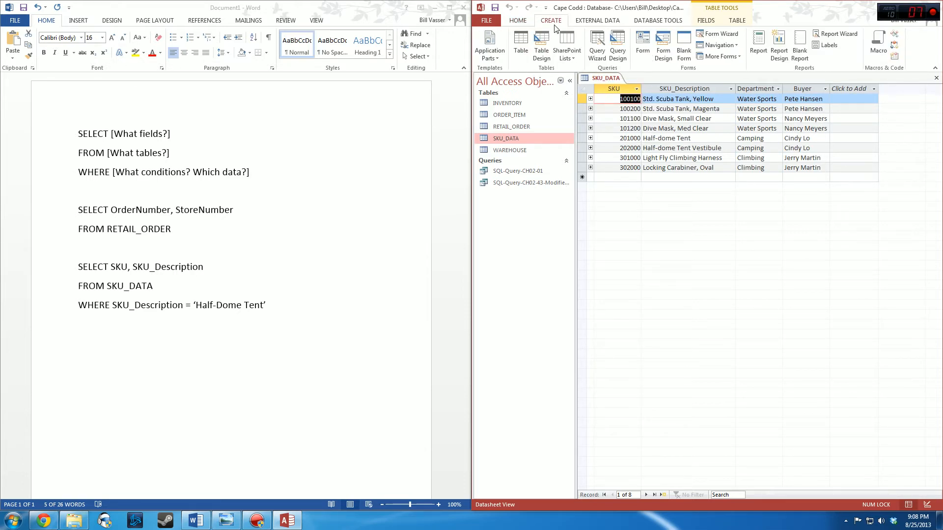
{"action": "left_click", "coordinate": [626, 66]}
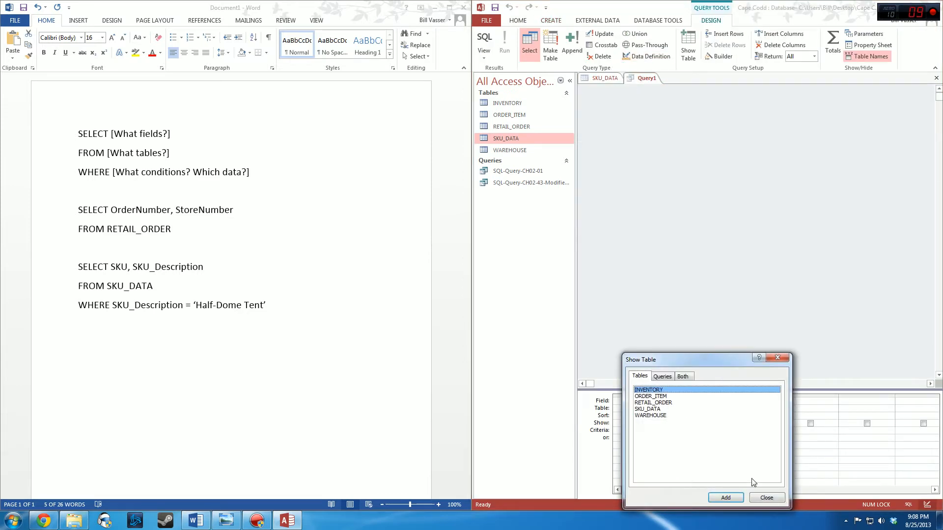
{"action": "left_click", "coordinate": [765, 497]}
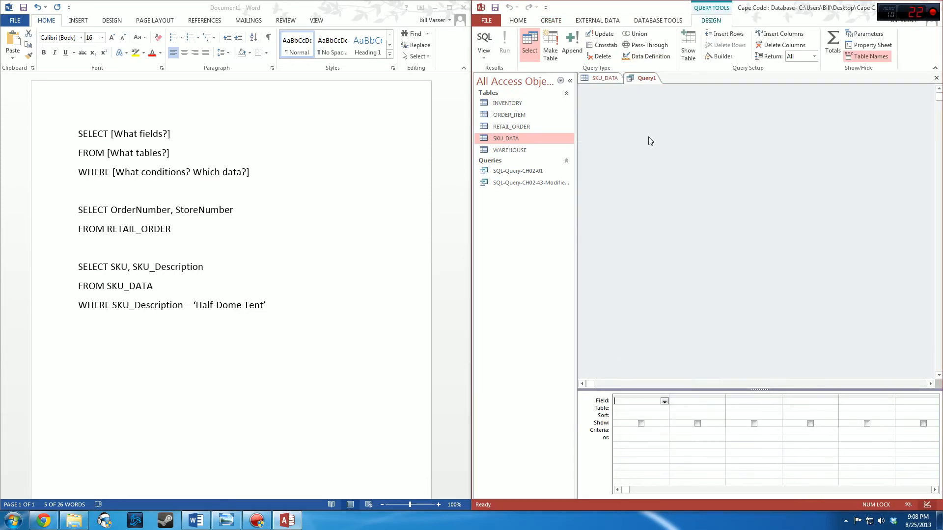
{"action": "right_click", "coordinate": [656, 82]}
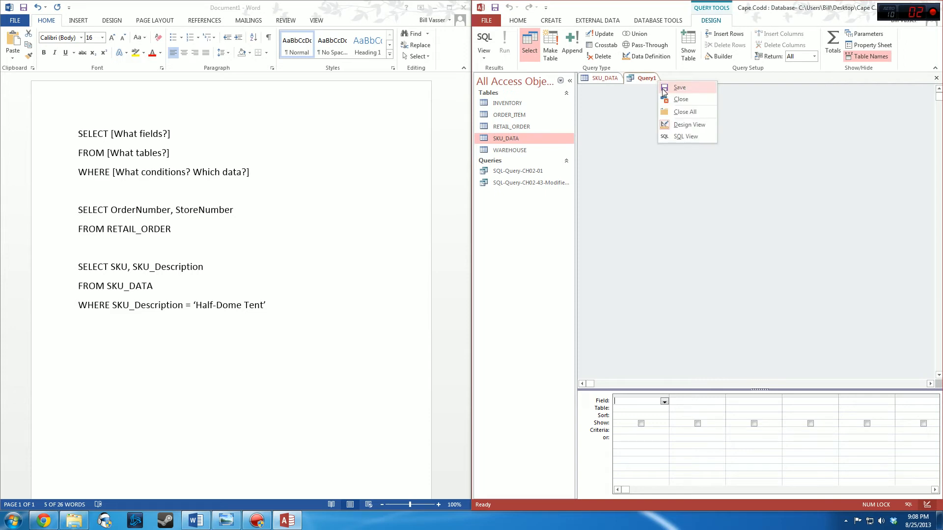
{"action": "left_click", "coordinate": [707, 136]}
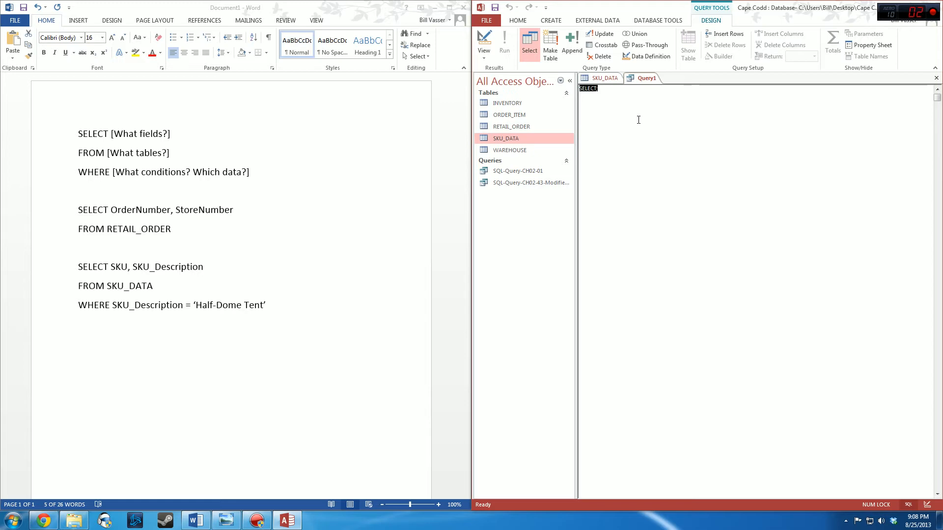
Highlight the SELECT template line in the Word document and write SELECT Department, Buyer in the query's SQL.
{"action": "left_click", "coordinate": [77, 134]}
{"action": "left_click_drag", "start_coordinate": [103, 133], "coordinate": [170, 133]}
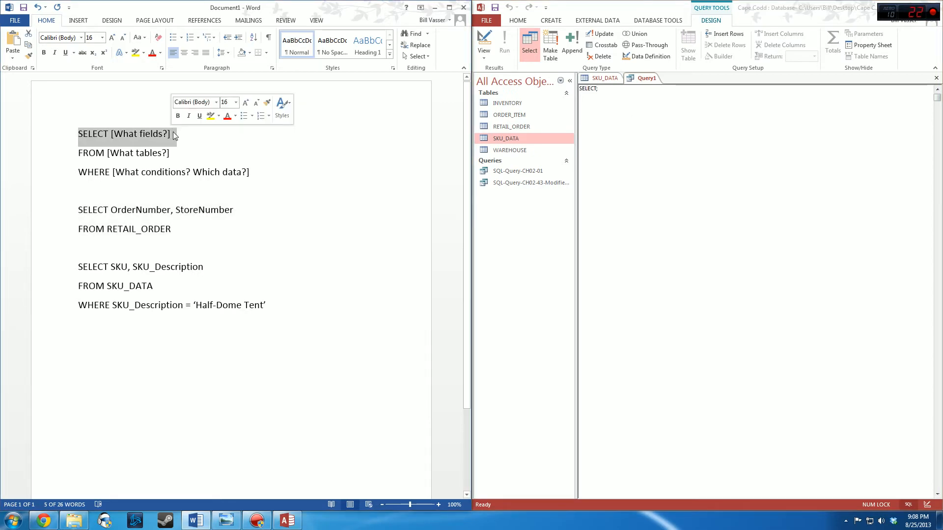
{"action": "left_click", "coordinate": [736, 114]}
{"action": "key", "text": "BackSpace"}
{"action": "type", "text": "Department, Buyer"}
{"action": "key", "text": "Return"}
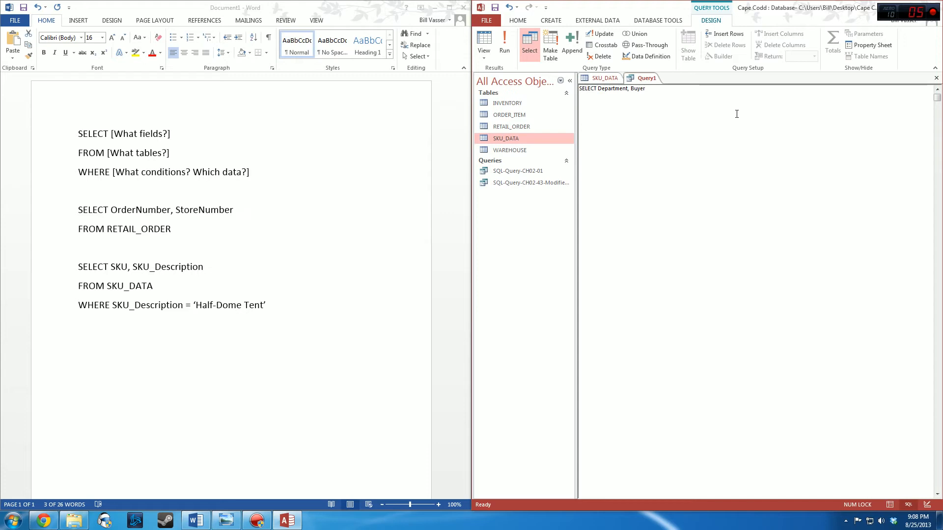
Highlight the FROM template line in the Word document and add FROM SKU_Data as the query's second line.
{"action": "left_click", "coordinate": [77, 152]}
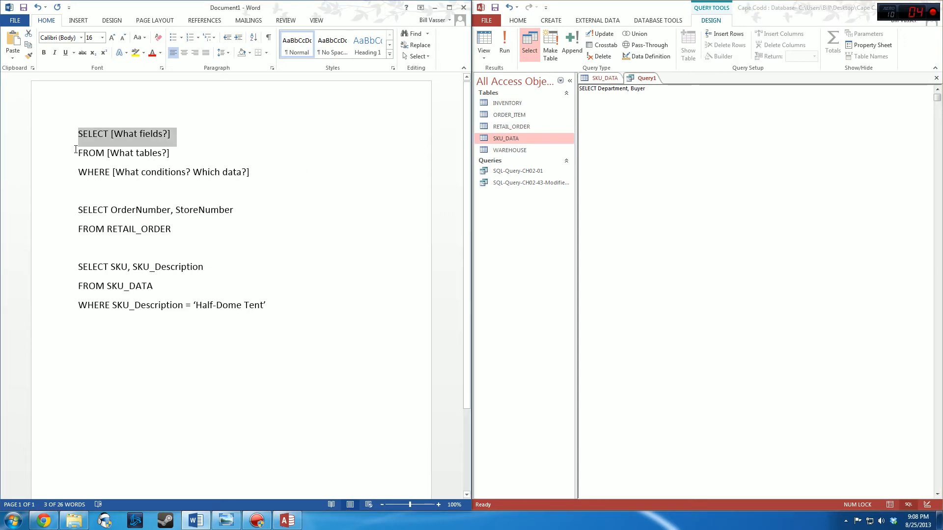
{"action": "left_click_drag", "start_coordinate": [78, 153], "coordinate": [190, 157]}
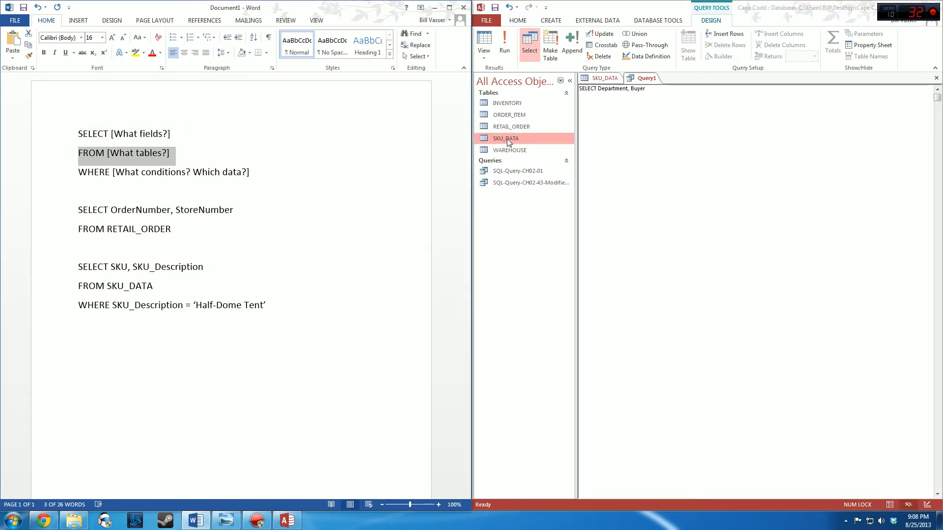
{"action": "left_click", "coordinate": [642, 102]}
{"action": "type", "text": "FROM S"}
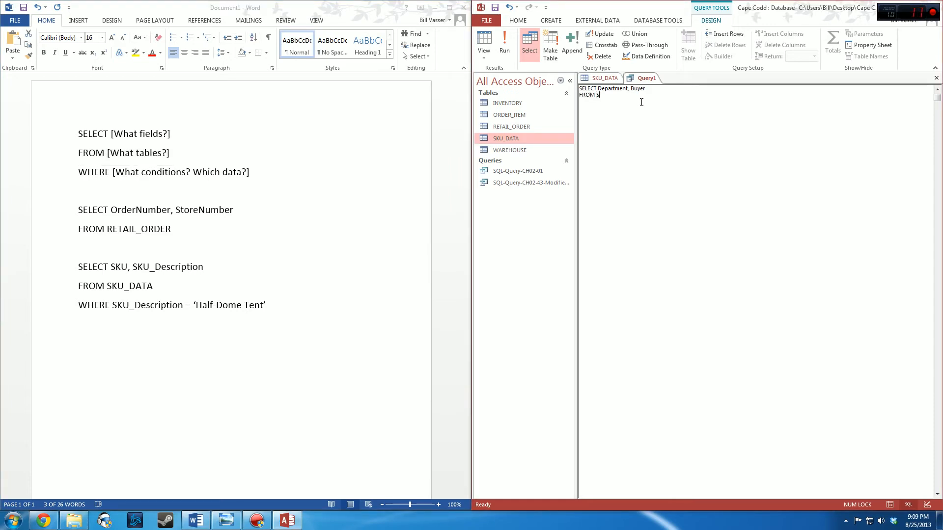
{"action": "type", "text": "KU_Data"}
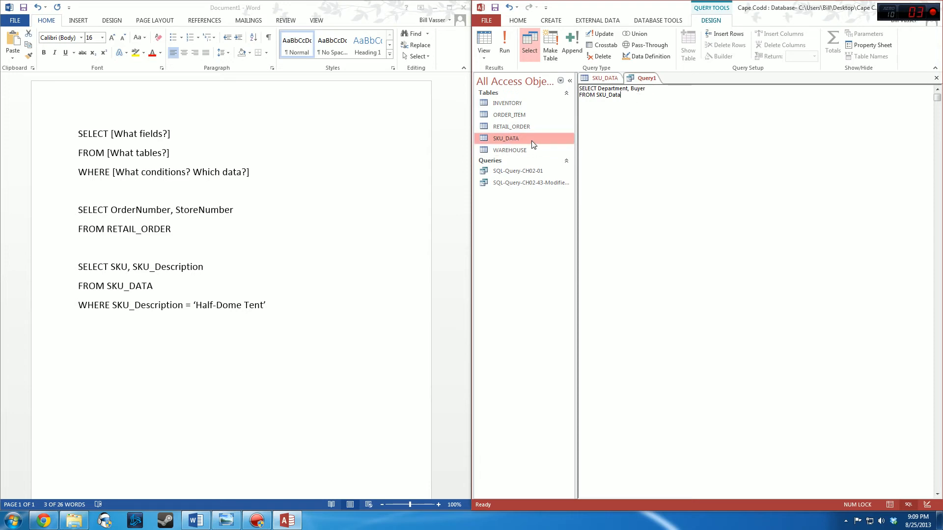
Write a lowercase "select department, buyer" line below the SQL statement, and delete it again.
{"action": "left_click_drag", "start_coordinate": [622, 94], "coordinate": [583, 95]}
{"action": "left_click", "coordinate": [633, 97]}
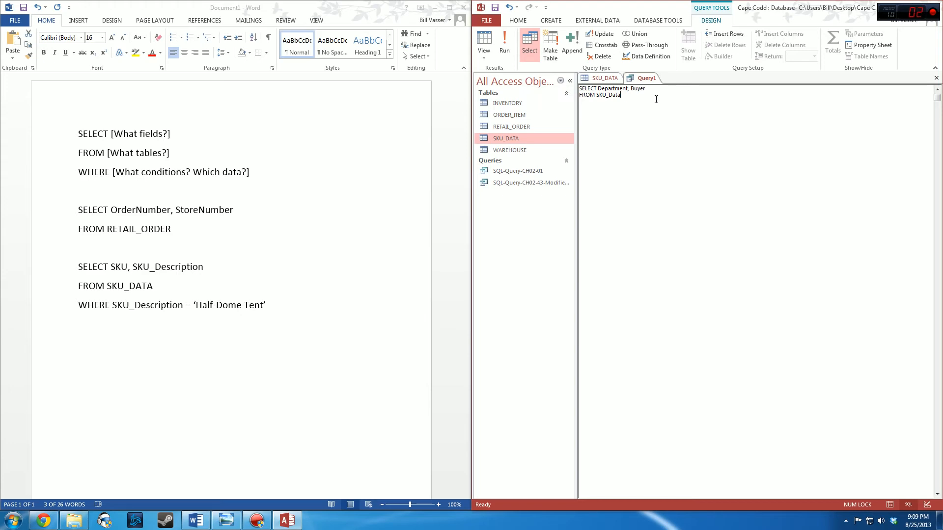
{"action": "type", "text": "select depat"}
{"action": "key", "text": "BackSpace"}
{"action": "key", "text": "BackSpace"}
{"action": "type", "text": "rtment, buyer"}
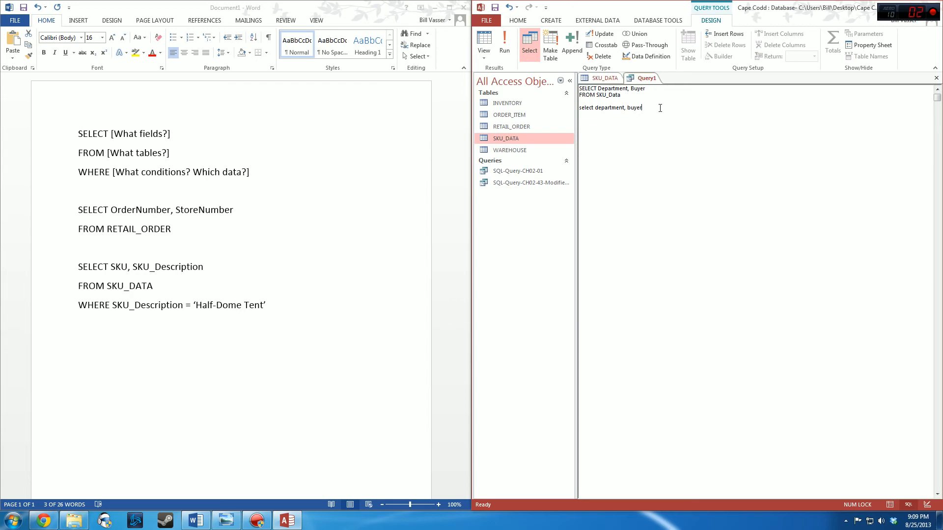
{"action": "left_click_drag", "start_coordinate": [659, 107], "coordinate": [579, 108]}
{"action": "key", "text": "BackSpace"}
{"action": "key", "text": "BackSpace"}
{"action": "key", "text": "BackSpace"}
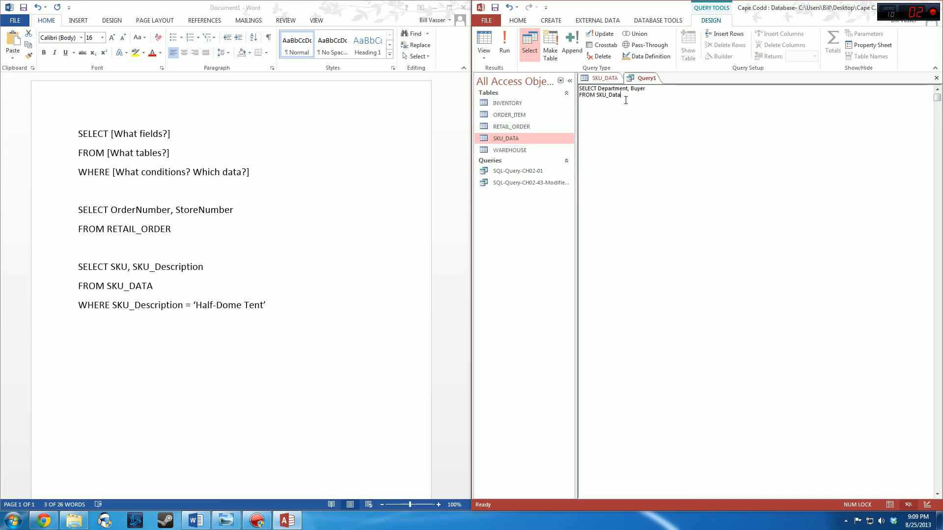
Remove and restore the line break between the SELECT and FROM clauses, and run the query.
{"action": "key", "text": "Up"}
{"action": "key", "text": "Delete"}
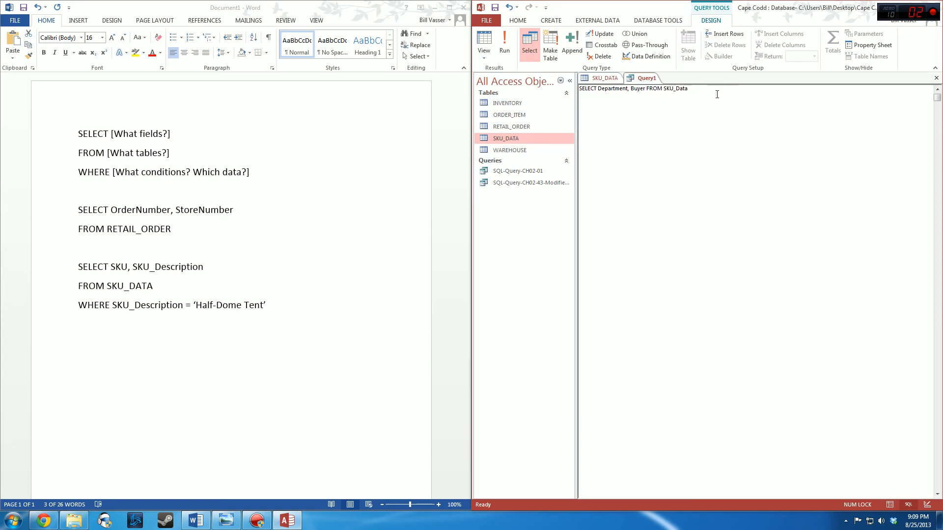
{"action": "key", "text": "Return"}
{"action": "left_click", "coordinate": [510, 43]}
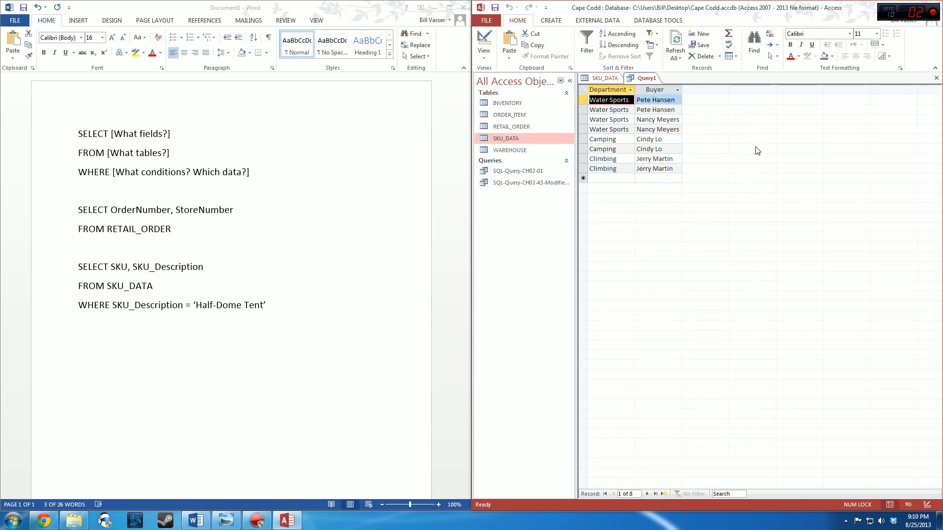